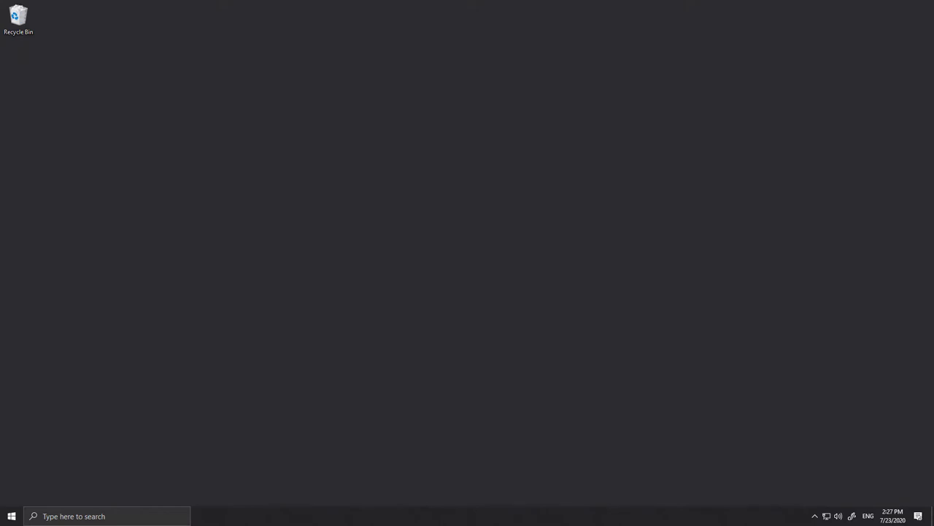
Open the Start menu to show installed apps such as Microsoft Store and Microsoft Teams Room.
{"action": "left_click", "coordinate": [11, 515]}
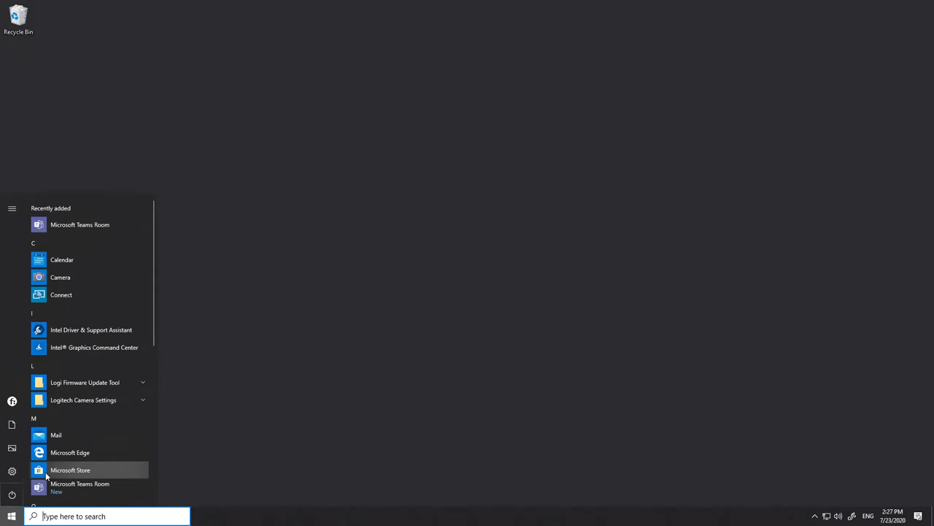
Open Task Scheduler and view the Skype NightlyReboot task, which runs daily at 2:01 AM.
{"action": "type", "text": "task"}
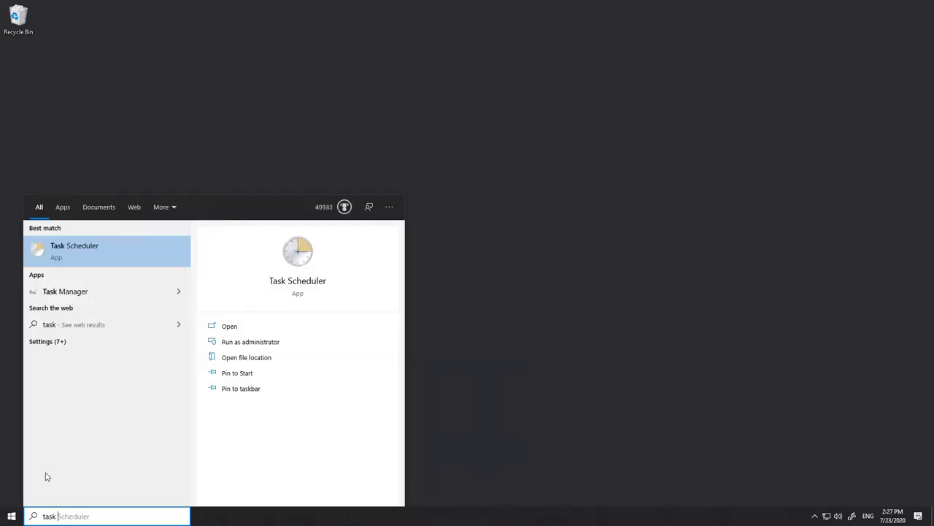
{"action": "type", "text": " sch"}
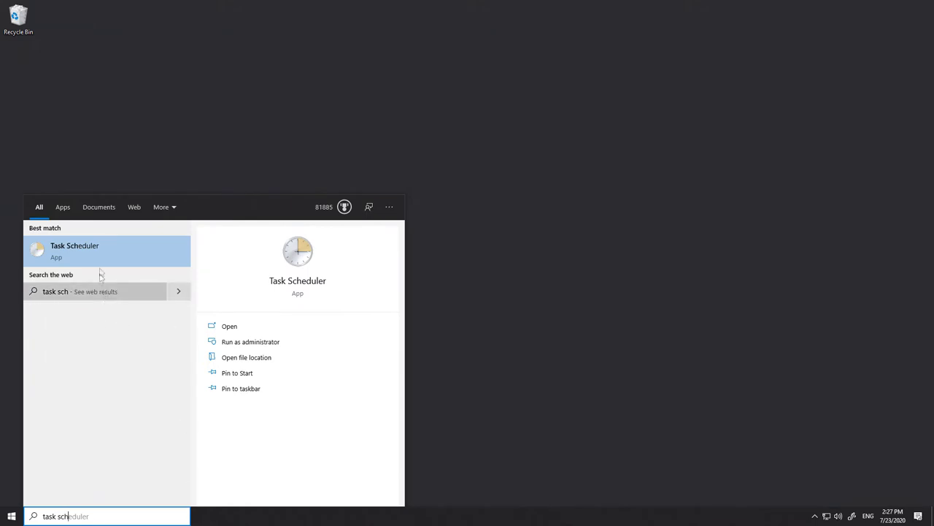
{"action": "left_click", "coordinate": [99, 257]}
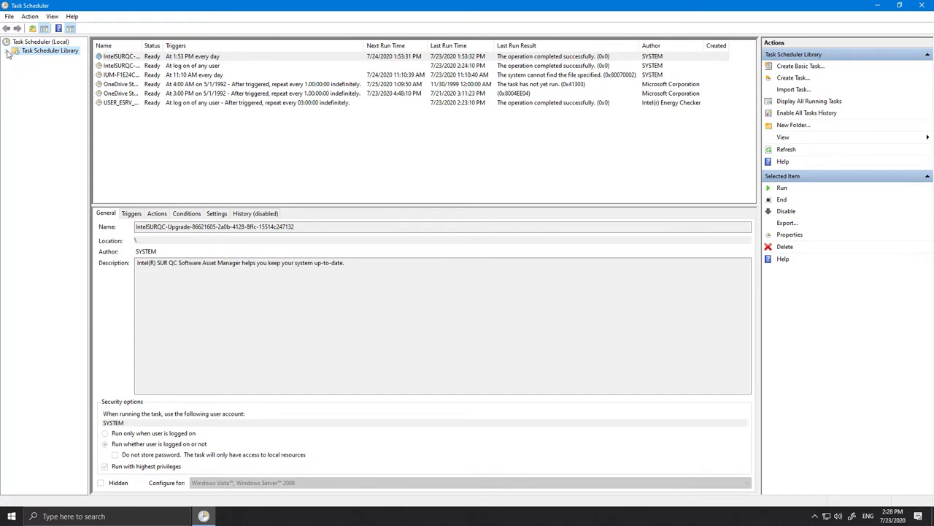
{"action": "left_click", "coordinate": [6, 50]}
{"action": "left_click", "coordinate": [16, 59]}
{"action": "left_click", "coordinate": [48, 77]}
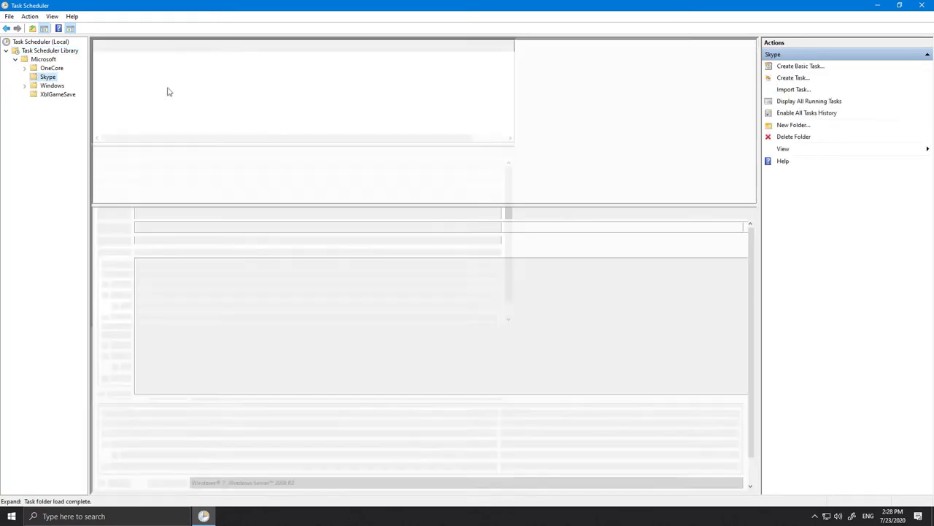
{"action": "left_click", "coordinate": [181, 85]}
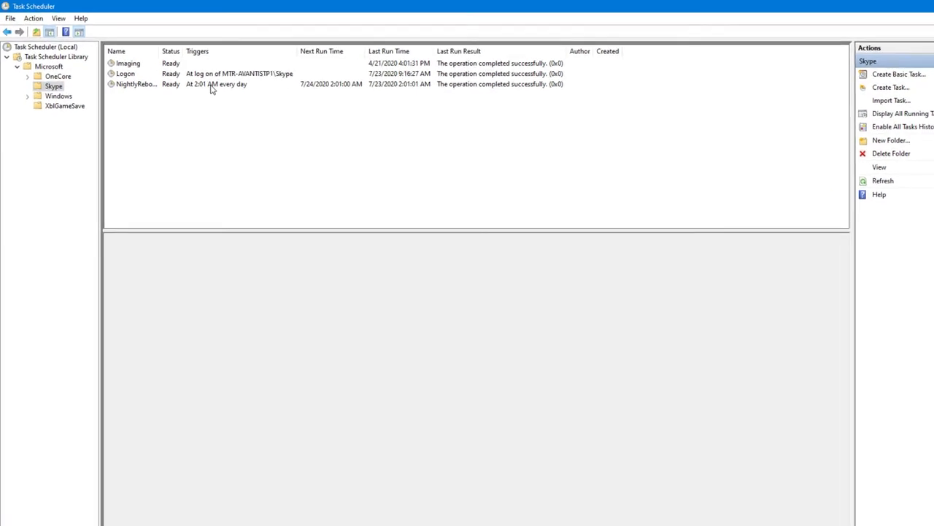
{"action": "left_click", "coordinate": [212, 85]}
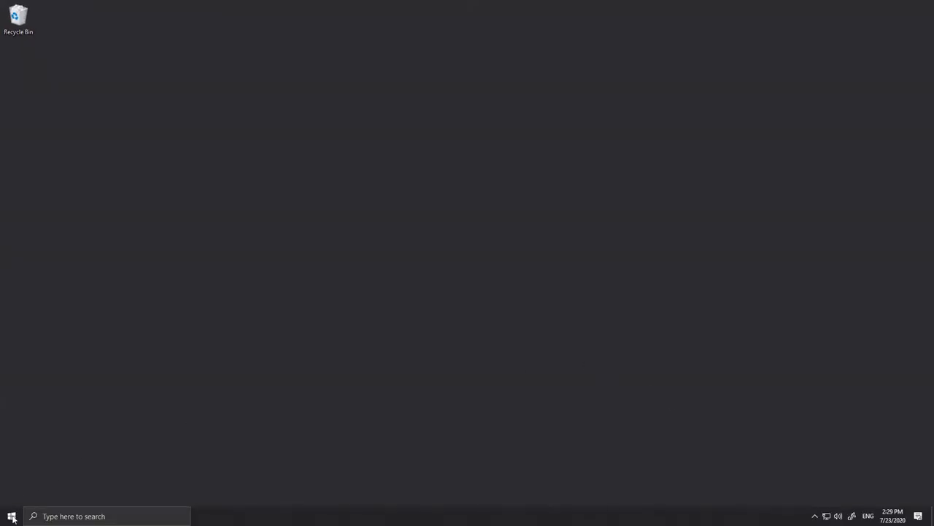
{"action": "left_click", "coordinate": [11, 517]}
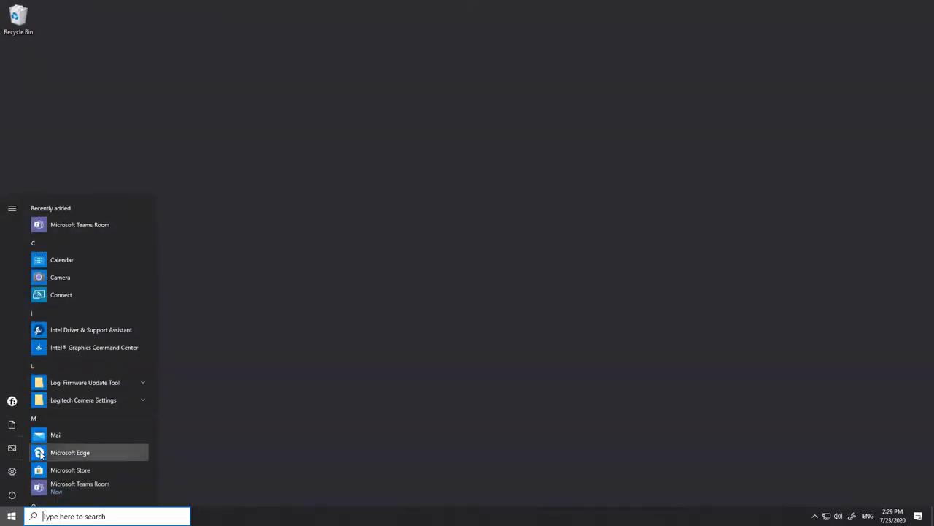
Search for 'settin' in Start and launch Windows Settings.
{"action": "type", "text": "se"}
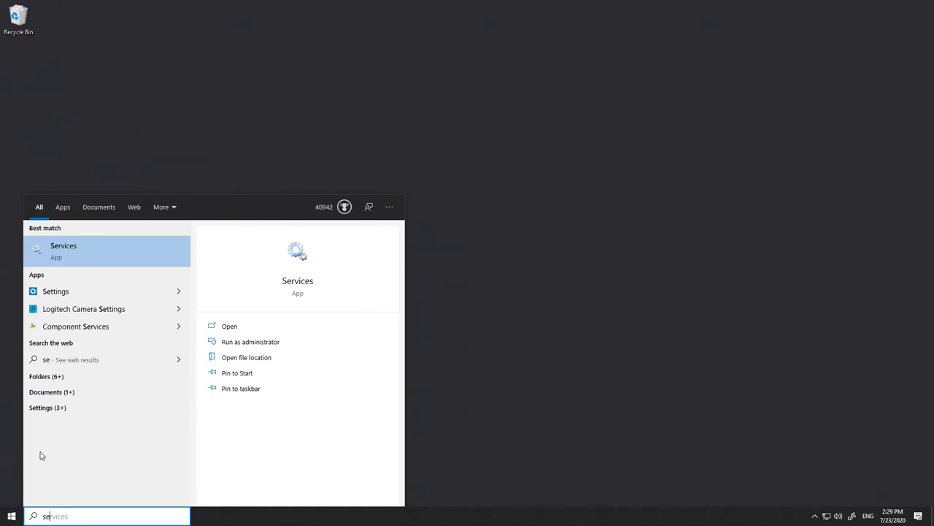
{"action": "type", "text": "ttin"}
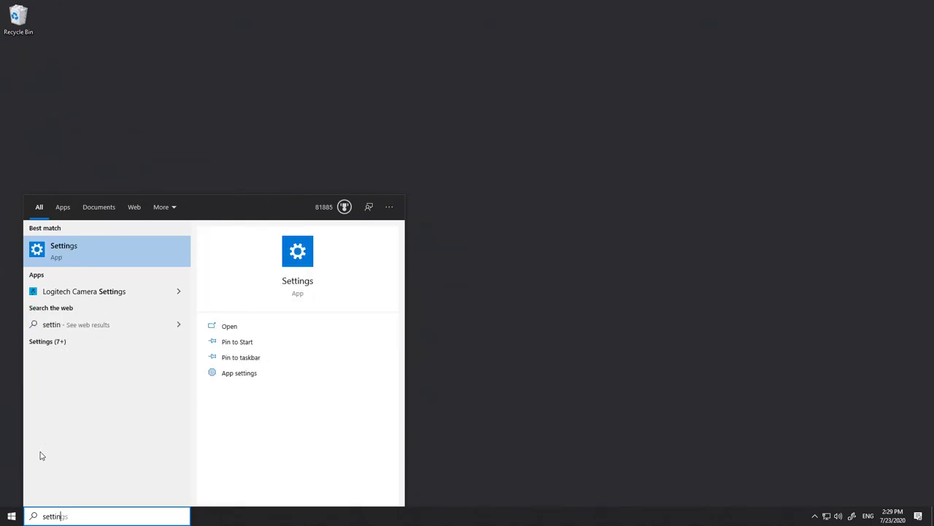
{"action": "left_click", "coordinate": [113, 248]}
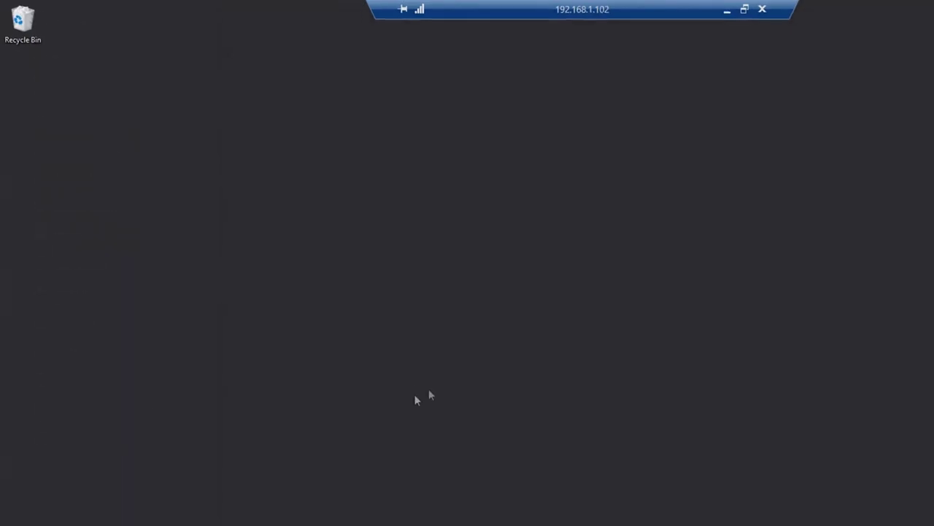
Open Microsoft Store, run Get updates under Downloads and updates, then close the Store.
{"action": "left_click", "coordinate": [9, 517]}
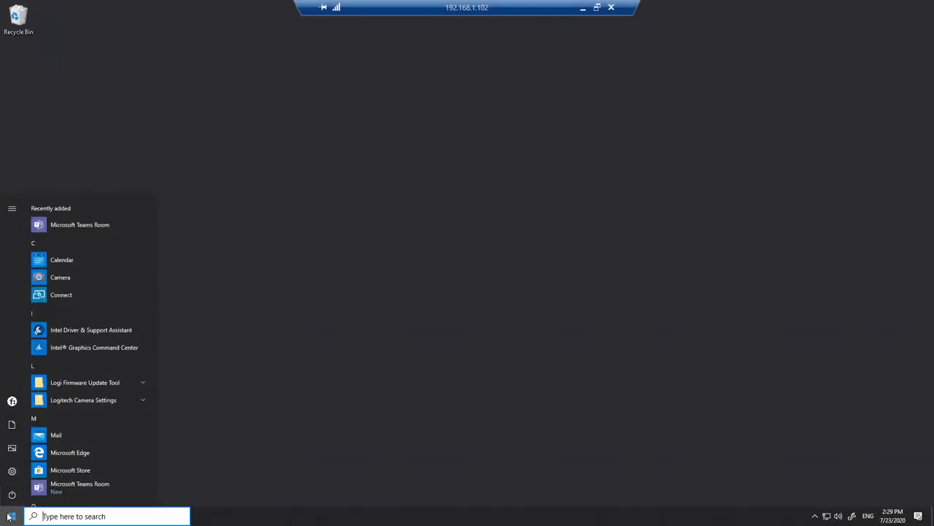
{"action": "type", "text": "microsof"}
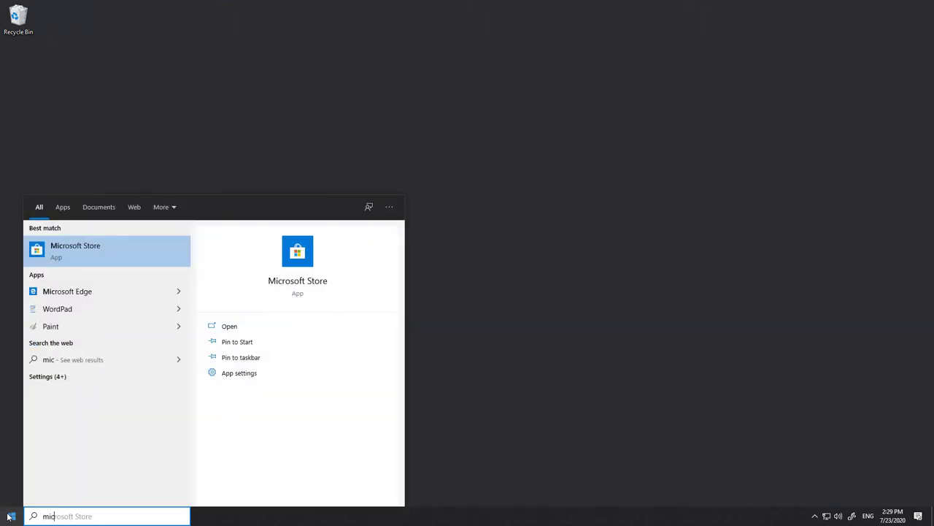
{"action": "key", "text": "Return"}
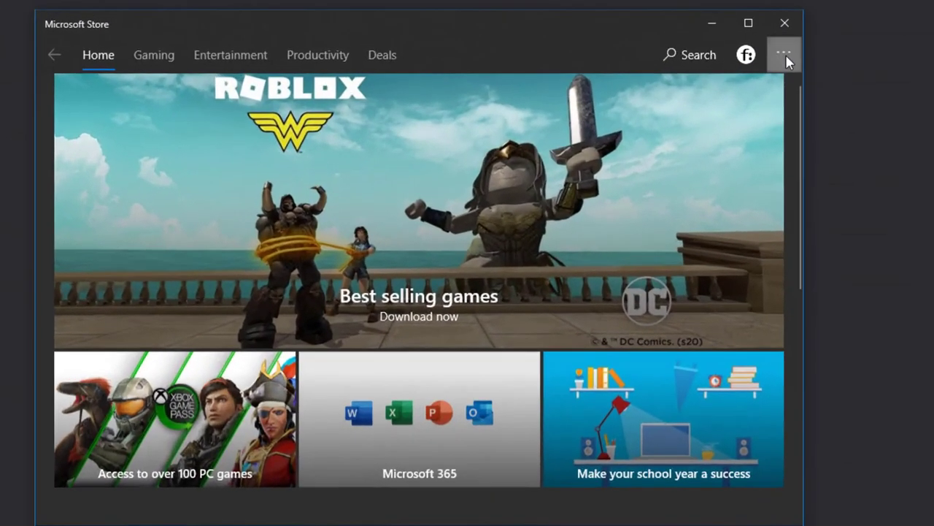
{"action": "left_click", "coordinate": [634, 51]}
{"action": "left_click", "coordinate": [774, 98]}
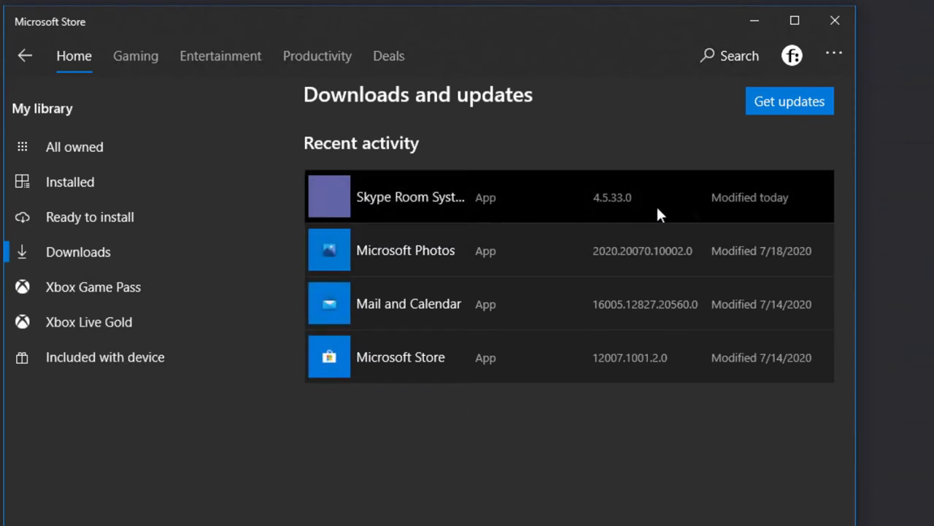
{"action": "left_click", "coordinate": [799, 103]}
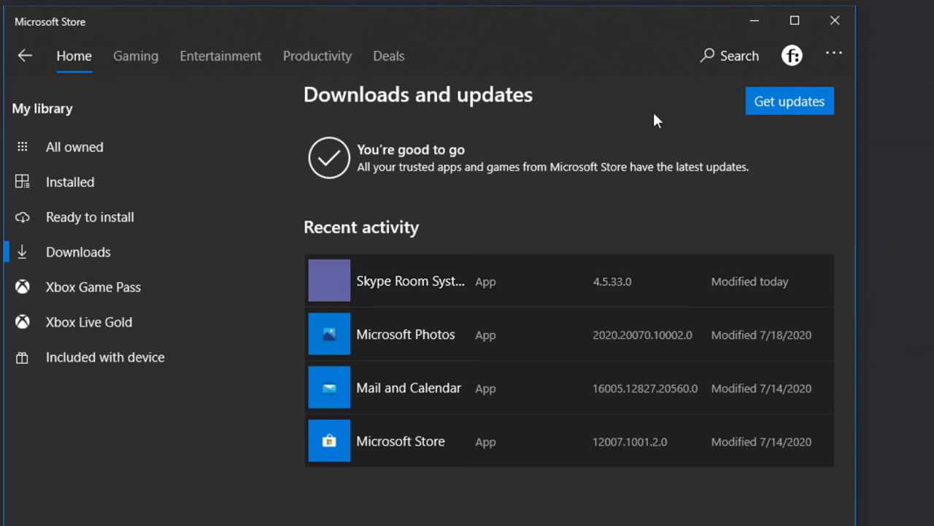
{"action": "left_click", "coordinate": [848, 19]}
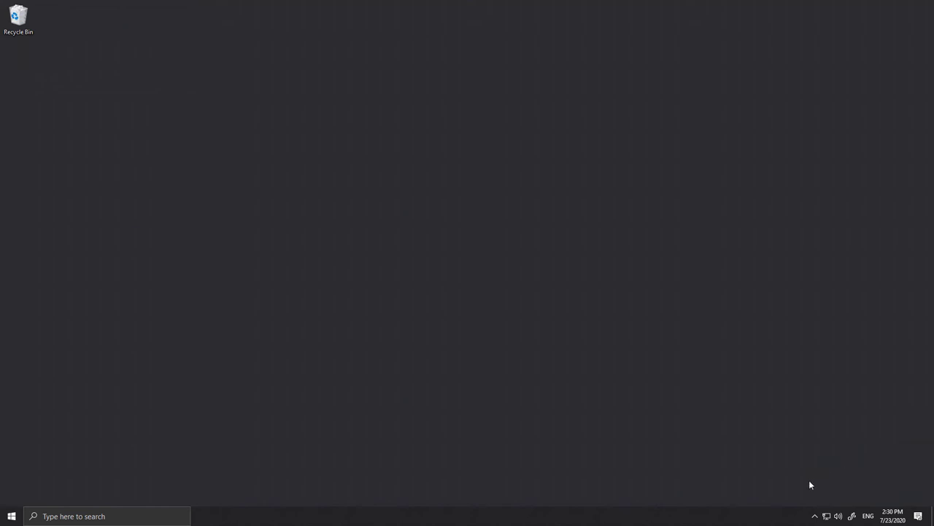
Open Windows Security from the tray and confirm the firewall is on for Domain, Private and Public networks.
{"action": "left_click", "coordinate": [815, 516]}
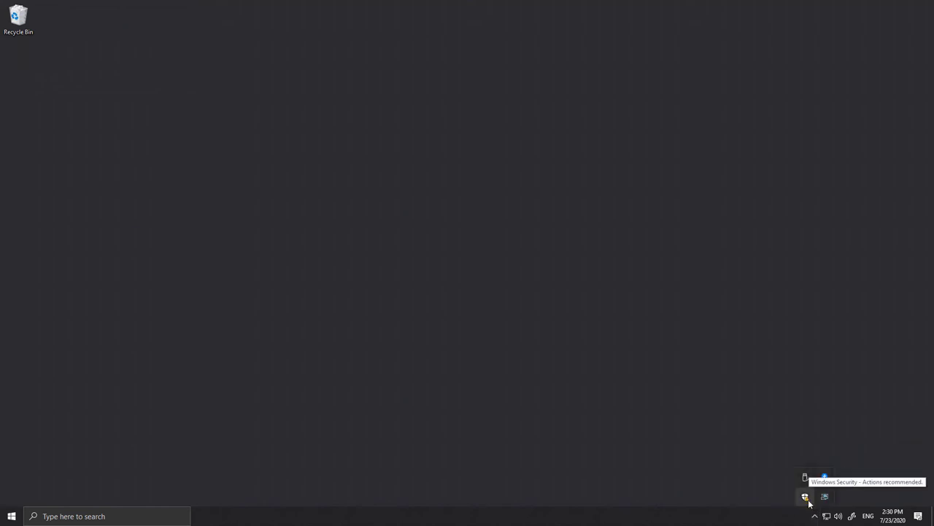
{"action": "left_click", "coordinate": [806, 498]}
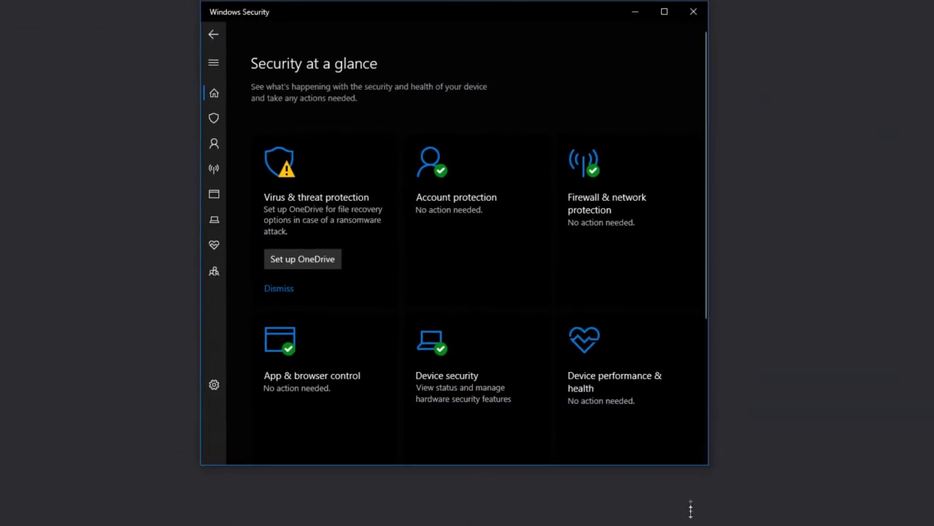
{"action": "left_click_drag", "start_coordinate": [691, 510], "coordinate": [618, 518]}
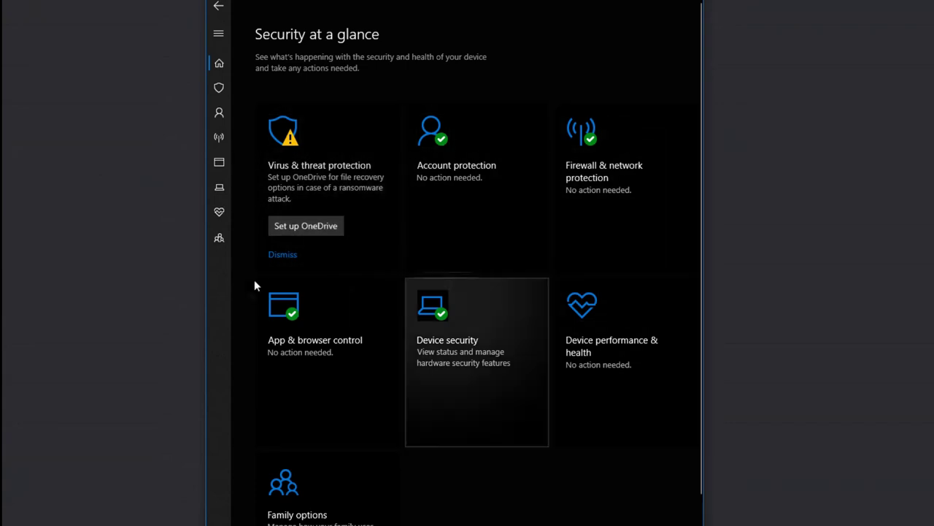
{"action": "scroll", "coordinate": [600, 458], "scroll_direction": "down", "scroll_amount": 2}
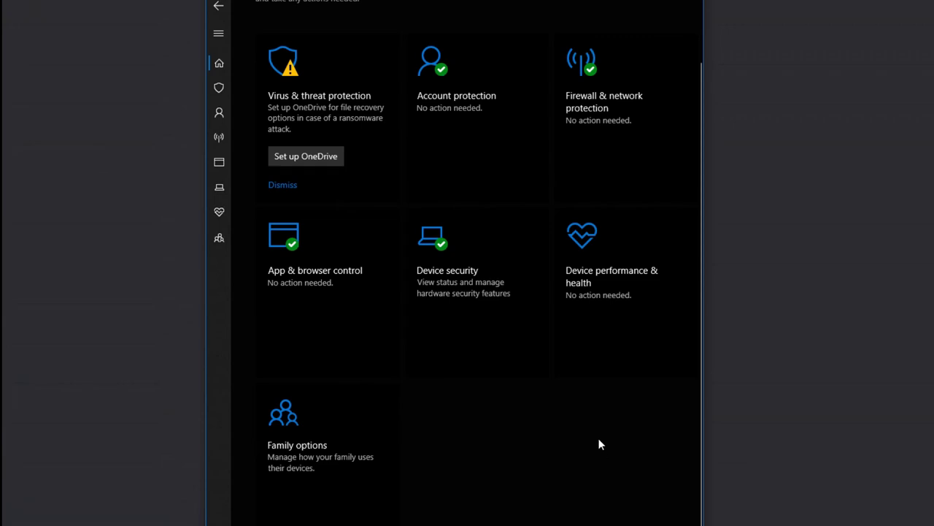
{"action": "left_click", "coordinate": [586, 103]}
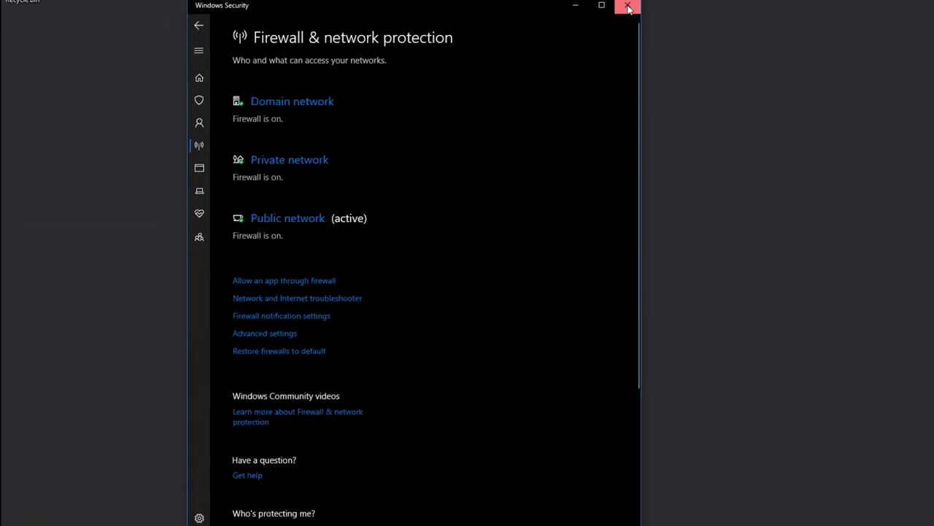
{"action": "left_click", "coordinate": [626, 6]}
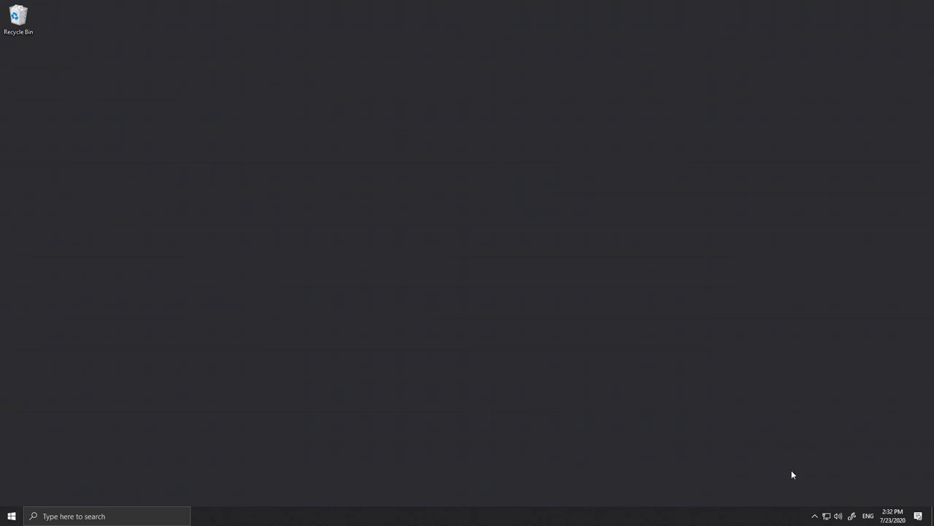
{"action": "left_click", "coordinate": [815, 515]}
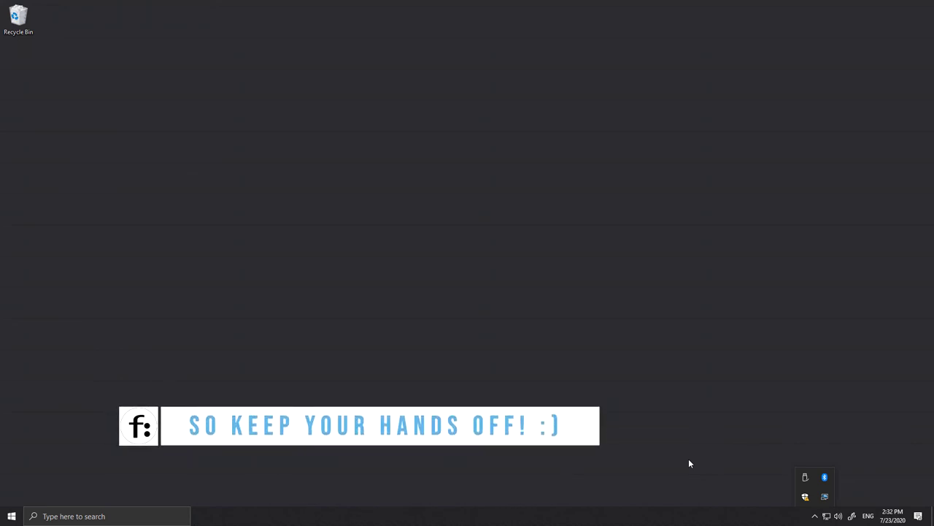
{"action": "left_click", "coordinate": [486, 362]}
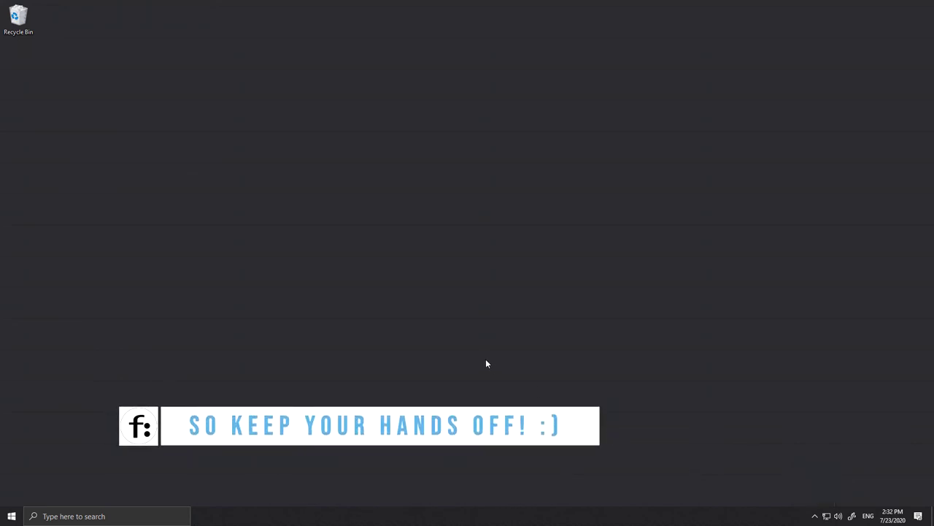